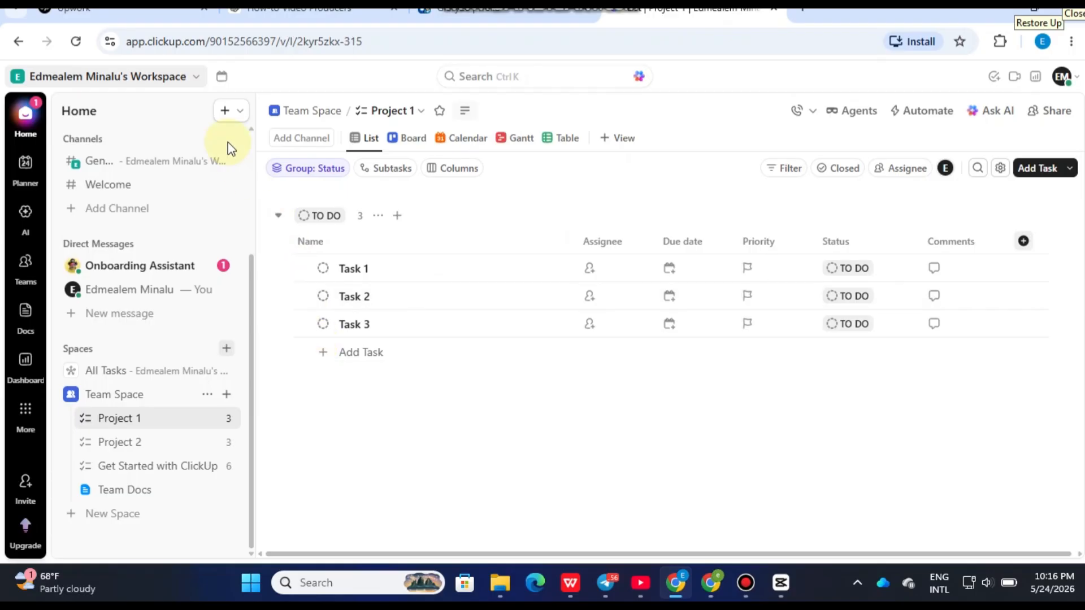
mouse_move(25, 328)
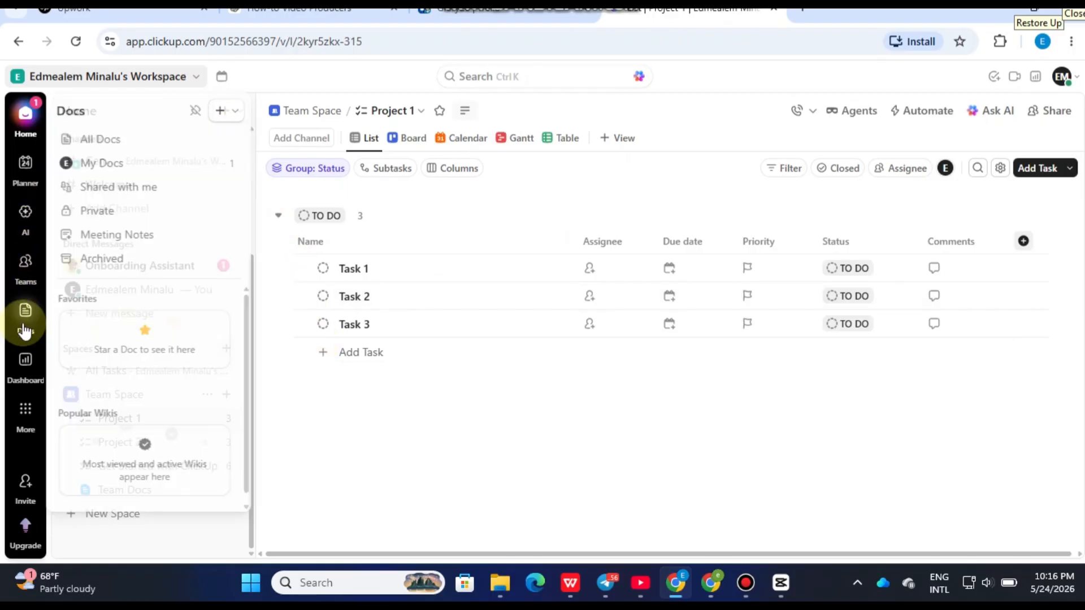
left_click(368, 43)
left_click_drag(369, 43, 72, 41)
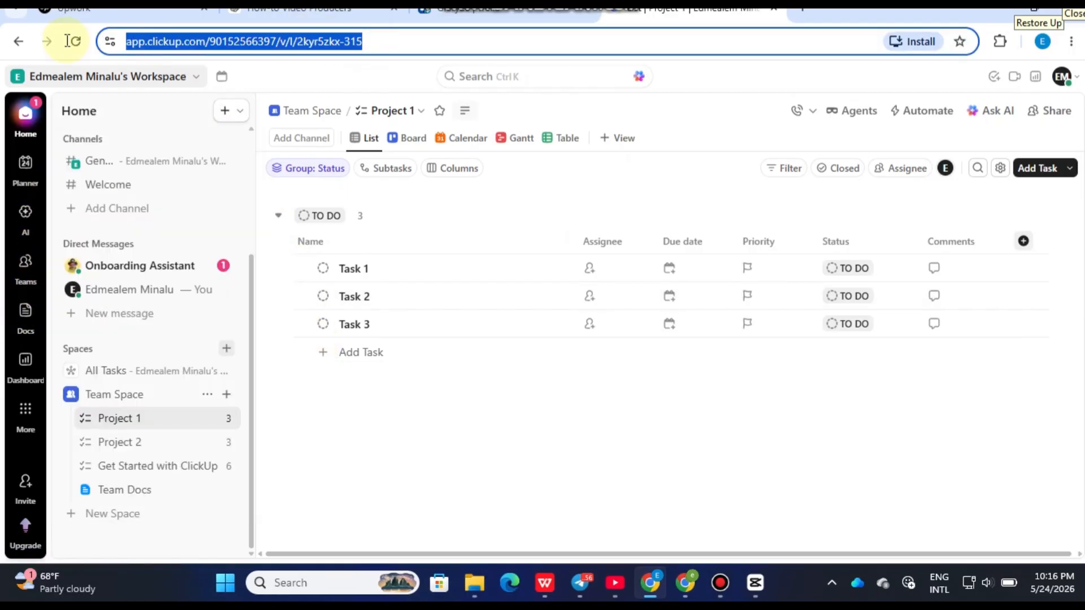
left_click(278, 80)
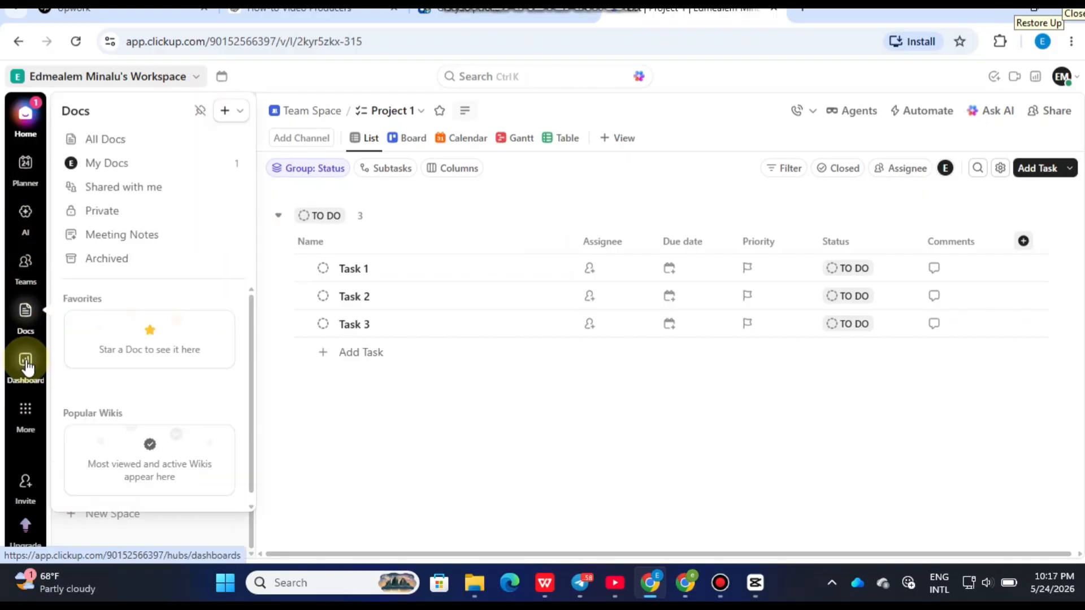
mouse_move(23, 373)
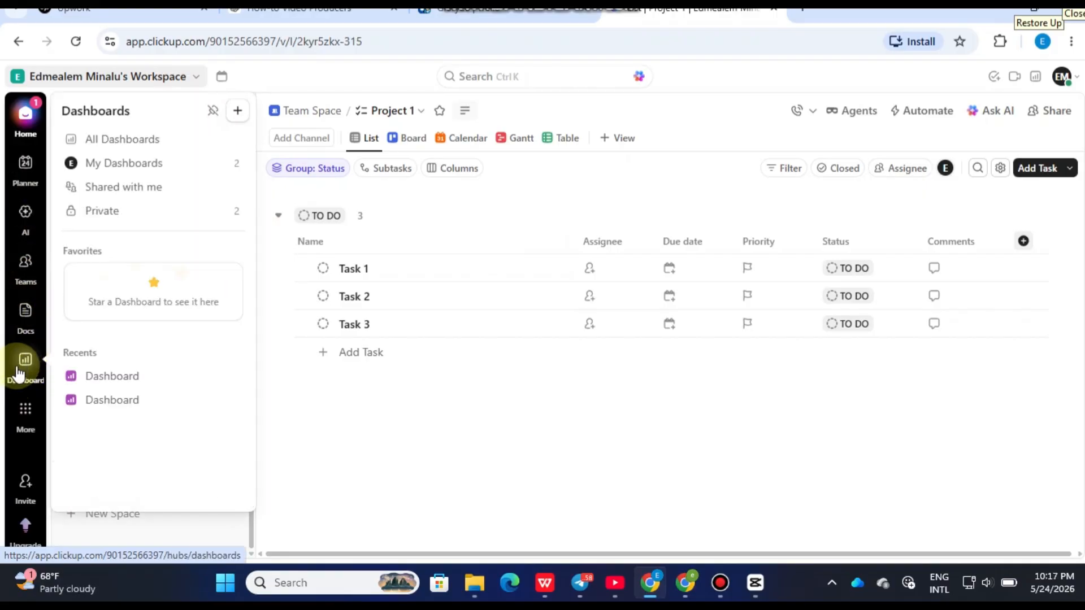
- Open the workspace's Docs area and create a new blank Doc
mouse_move(23, 314)
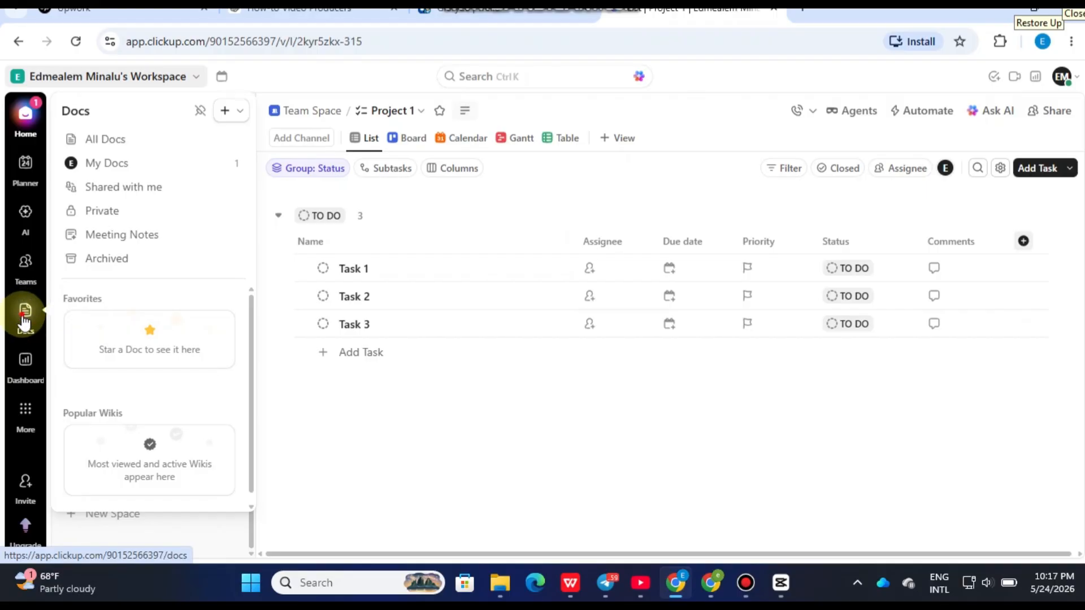
left_click(24, 320)
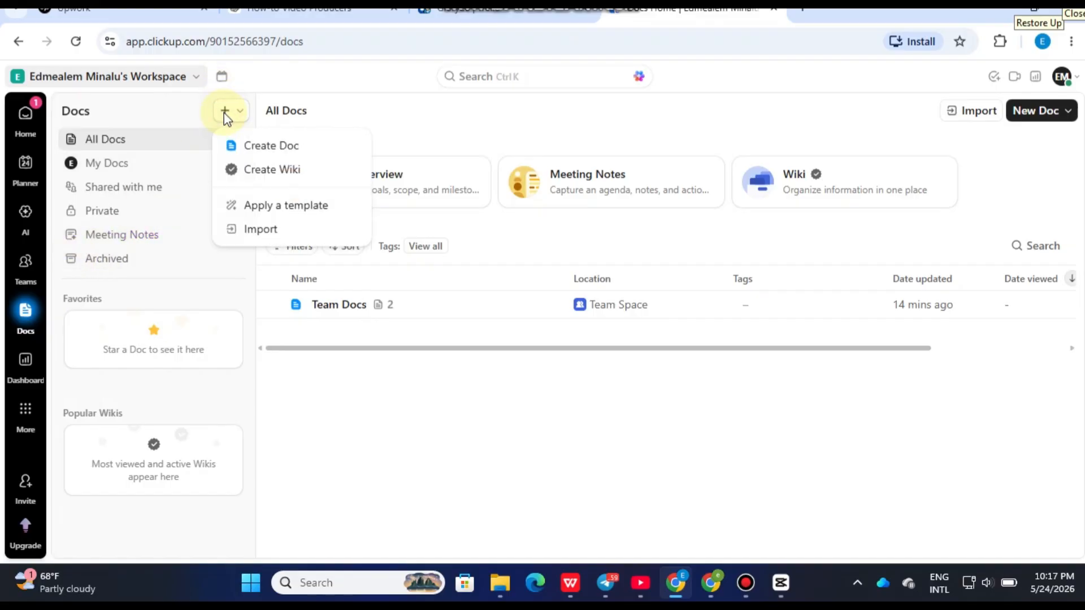
left_click(275, 148)
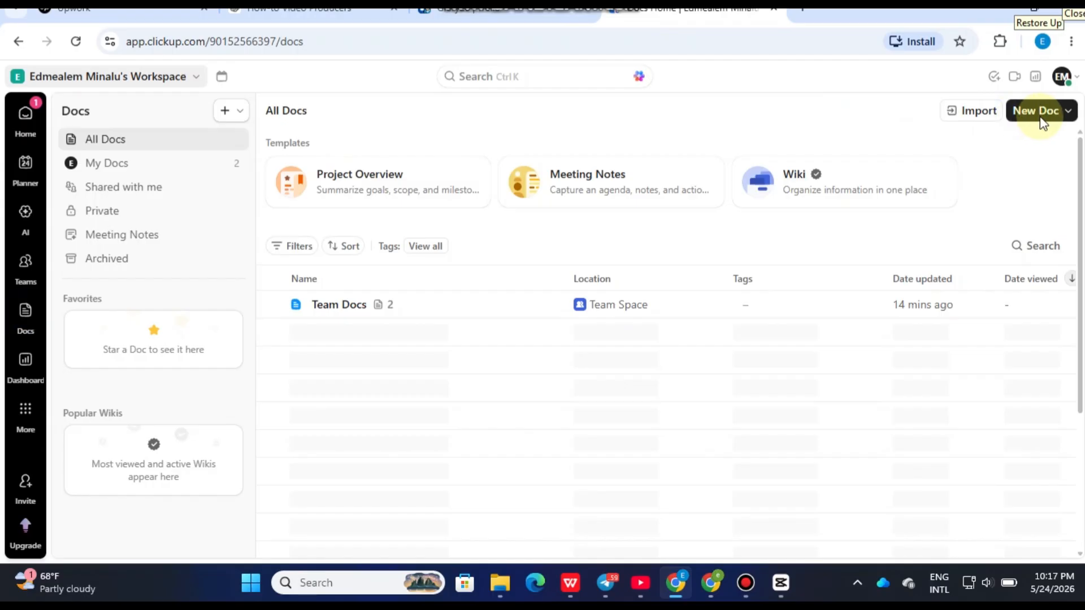
left_click(1052, 113)
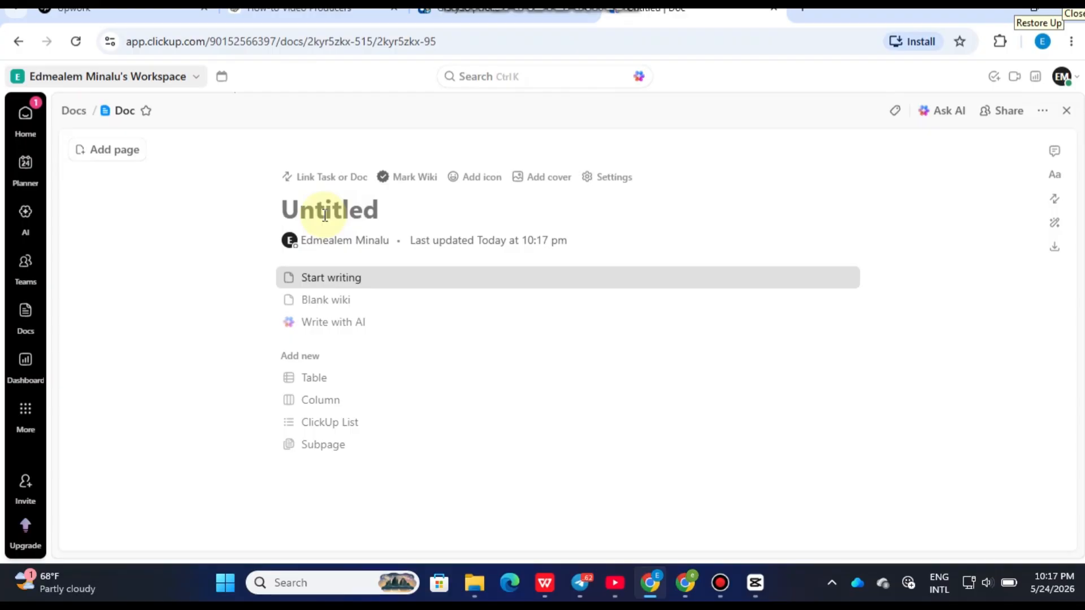
- Title the new Doc "project node" and start writing in its empty body
type("Docu")
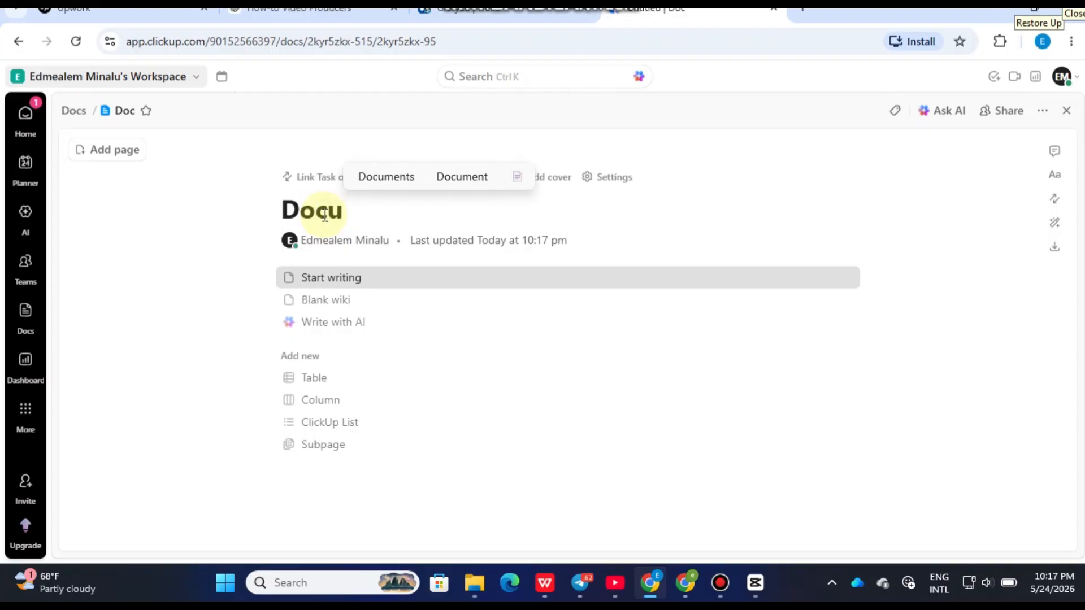
key("BackSpace")
key("BackSpace")
key("BackSpace")
key("BackSpace")
type("pr")
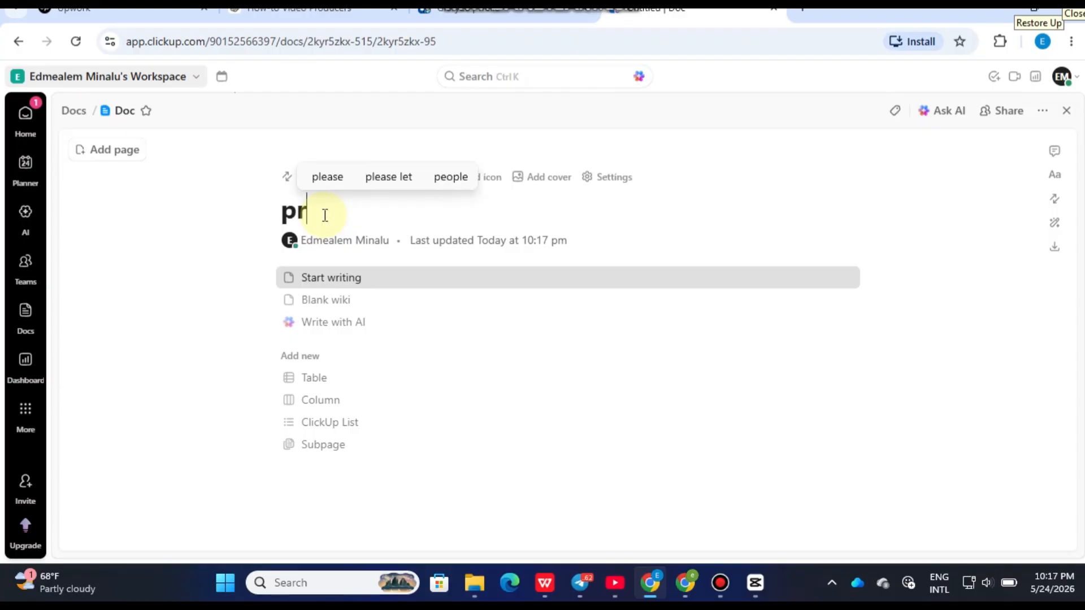
type("oject node")
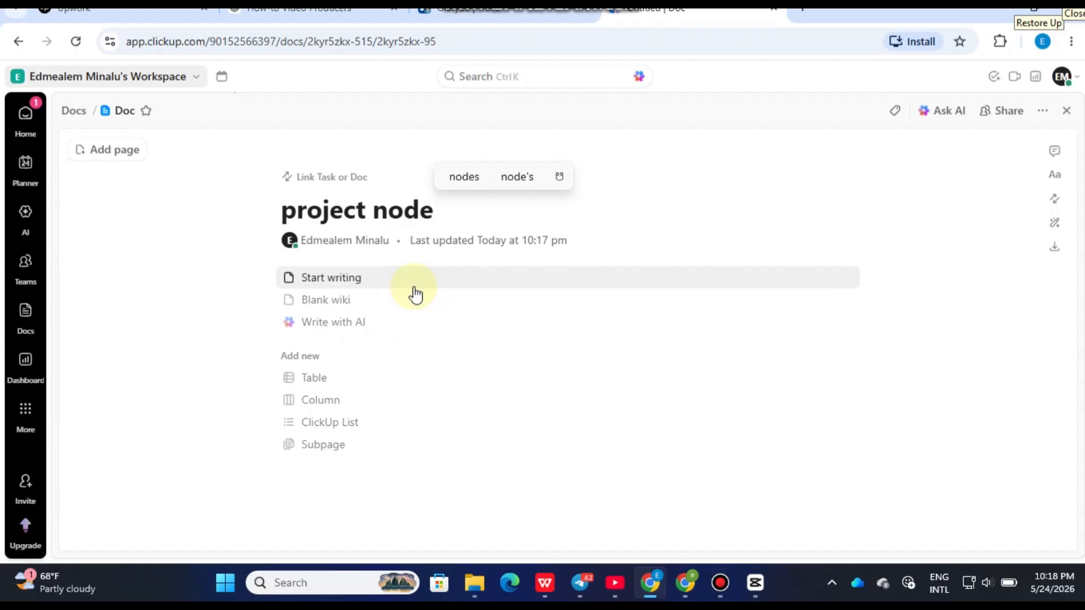
left_click(349, 280)
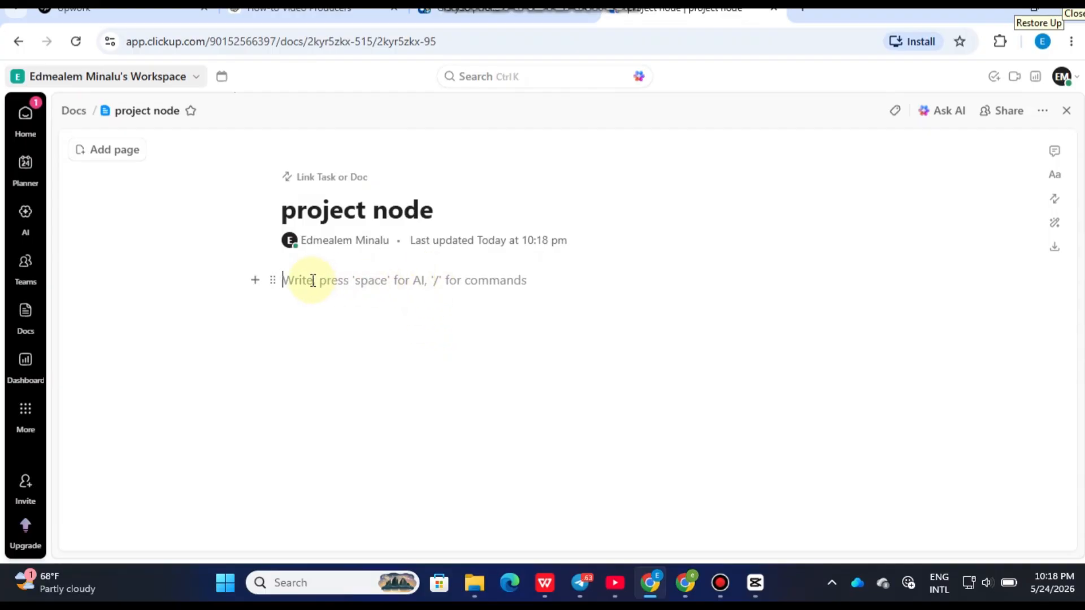
- Bring up the slash-command list in the Doc body and examine its text, inline, view, embed and formatting blocks, then dismiss it
type("/")
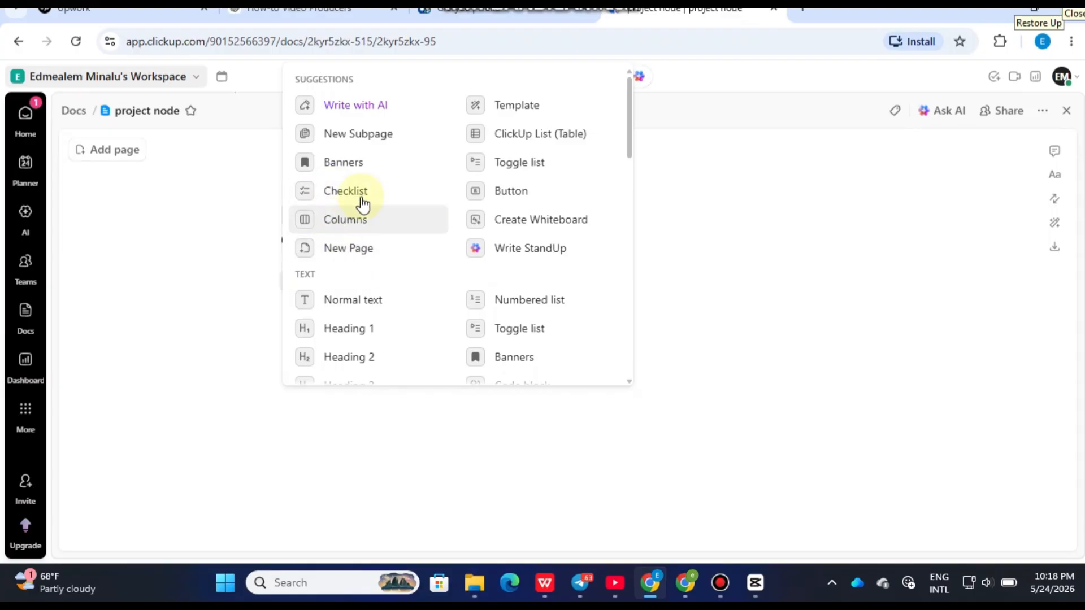
scroll(417, 253, "down", 1)
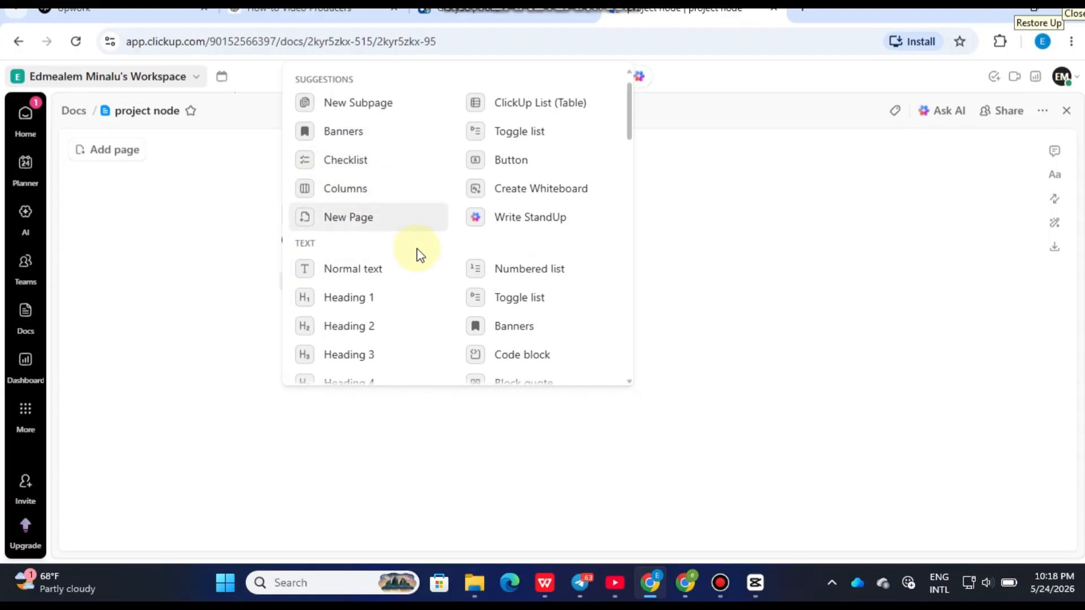
scroll(417, 253, "up", 1)
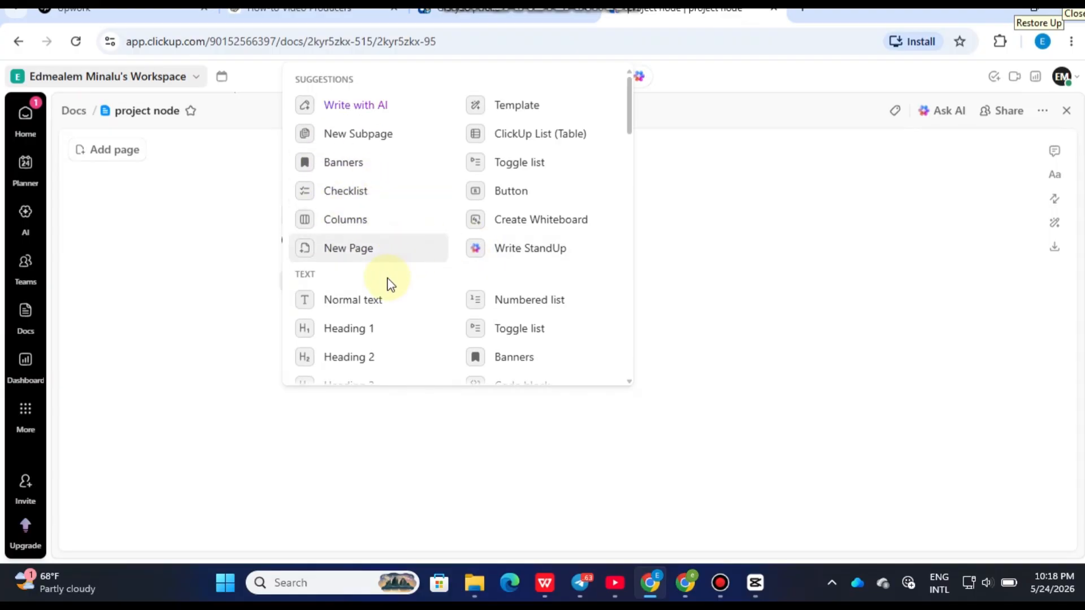
scroll(390, 285, "down", 3)
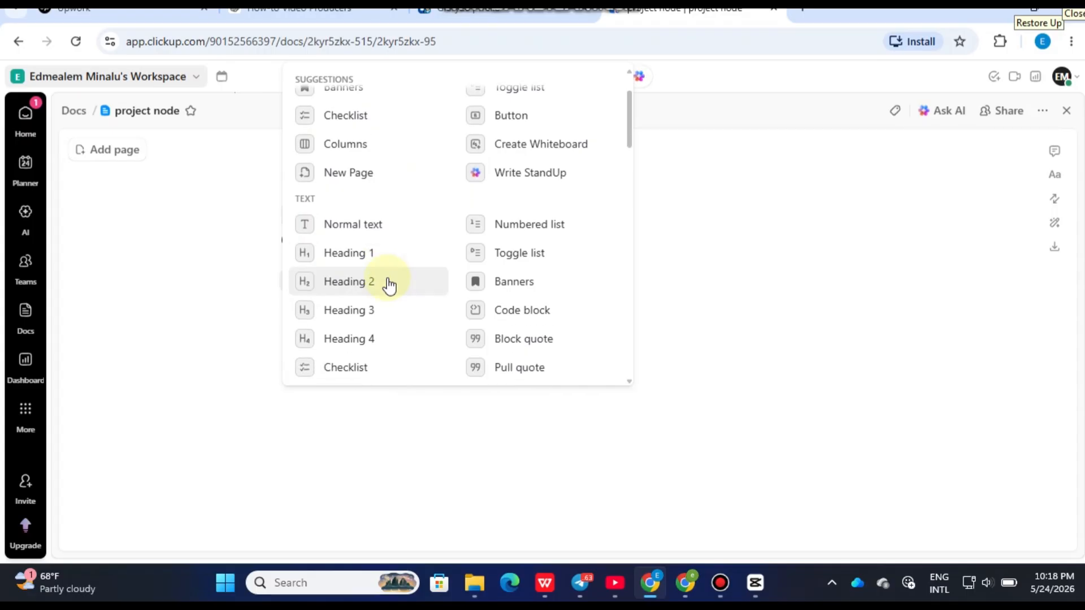
scroll(388, 285, "down", 3)
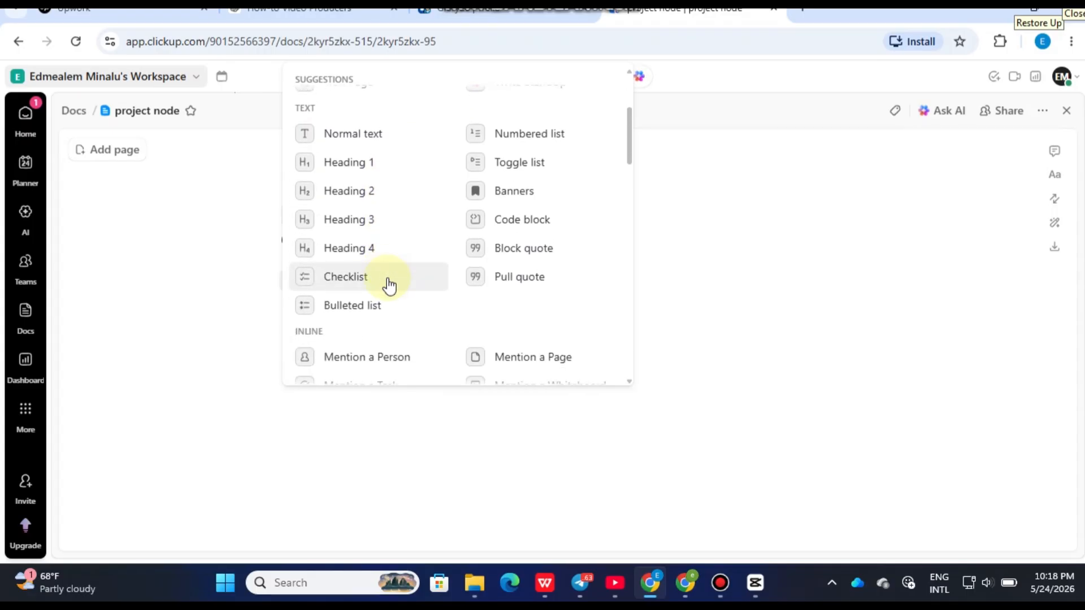
scroll(389, 285, "down", 4)
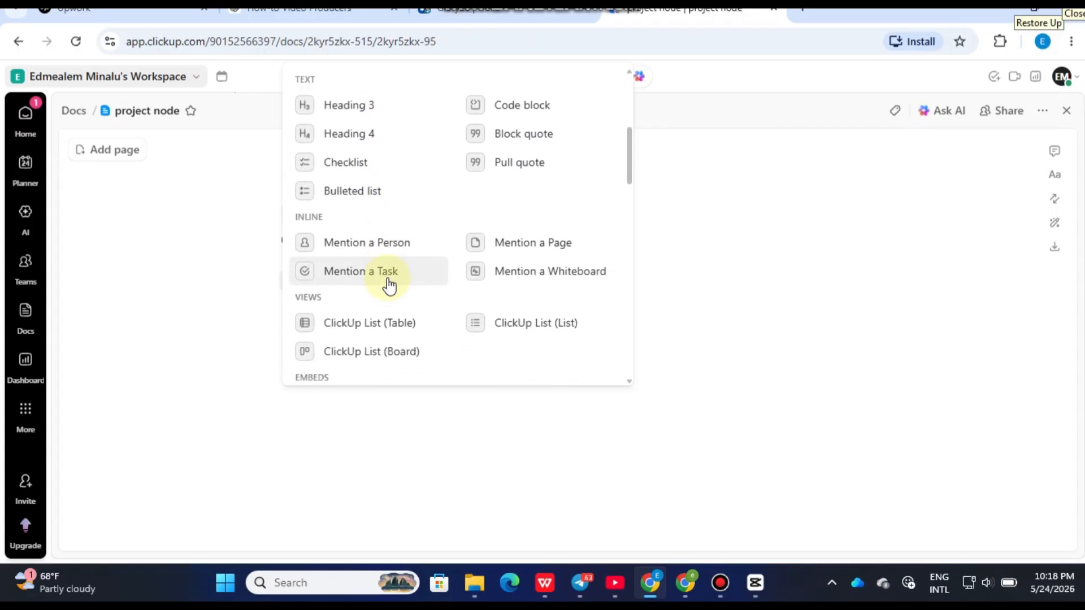
scroll(378, 272, "up", 1)
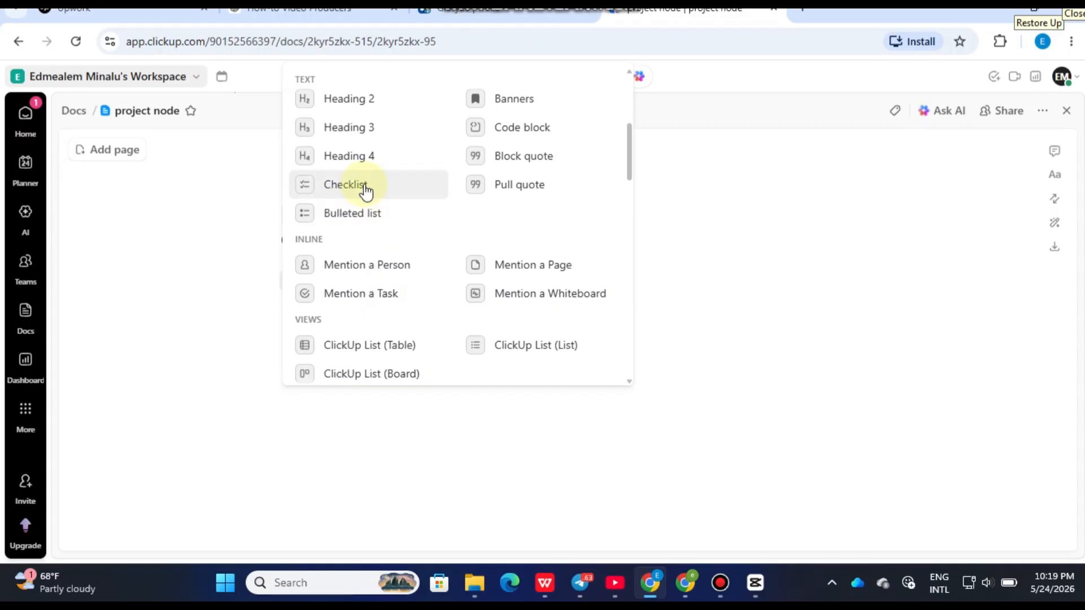
scroll(425, 279, "down", 1)
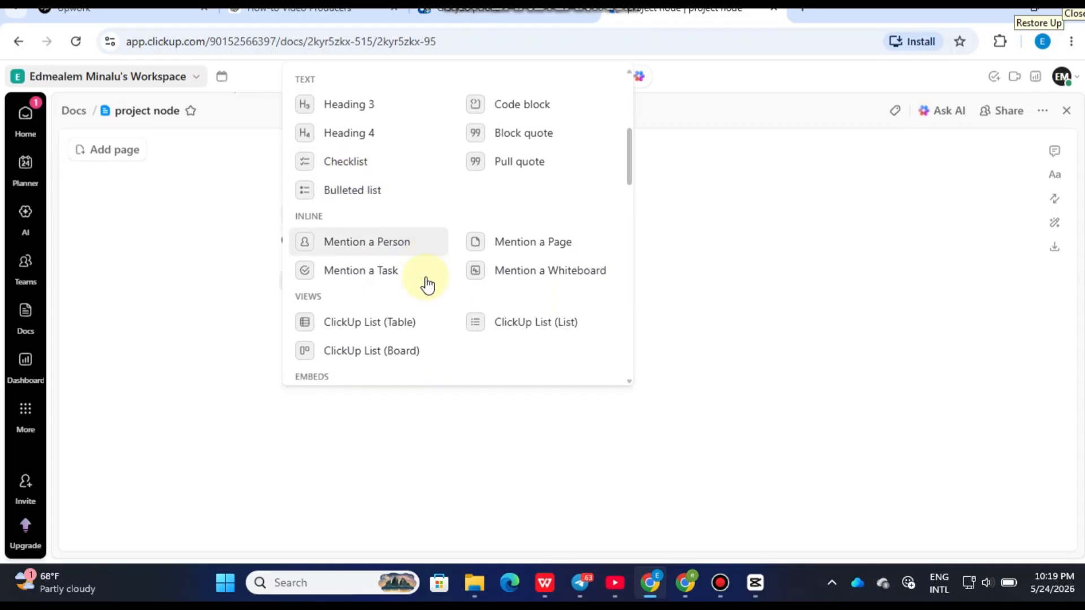
scroll(425, 279, "down", 1)
scroll(426, 305, "down", 1)
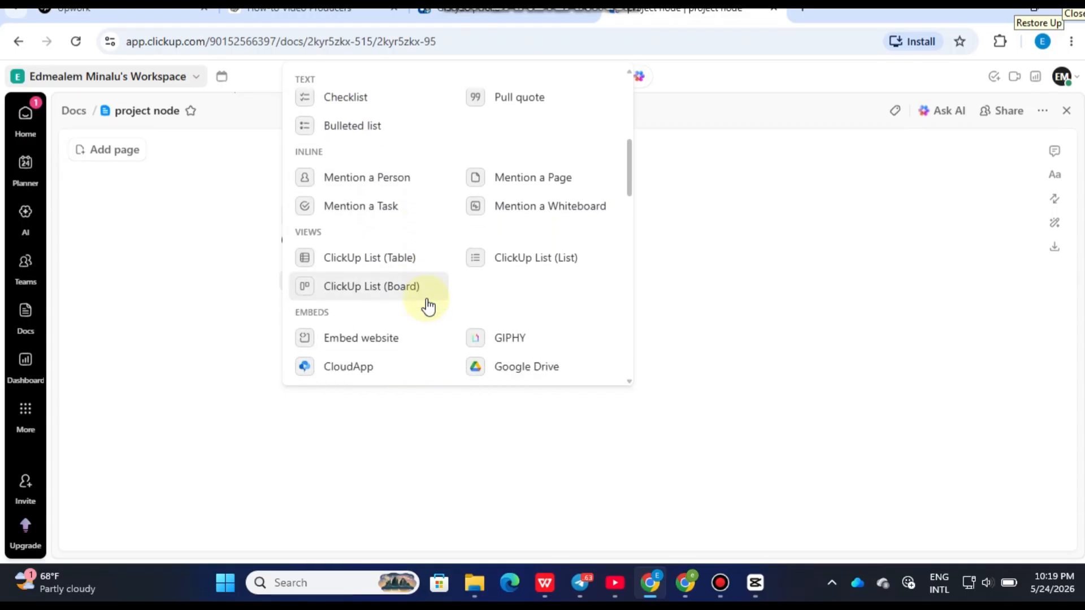
scroll(427, 305, "down", 2)
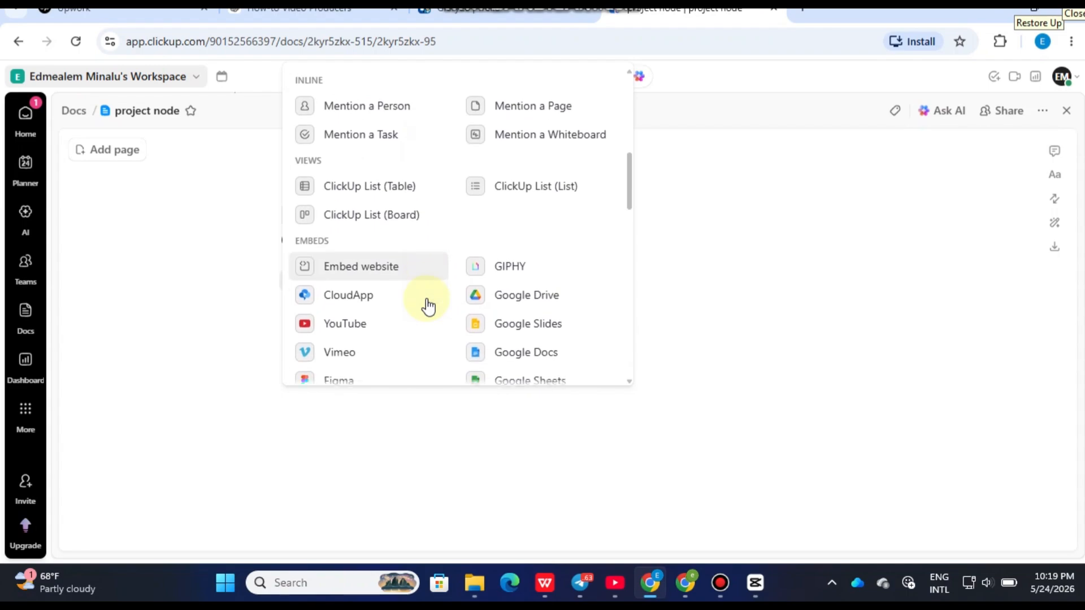
scroll(428, 306, "down", 2)
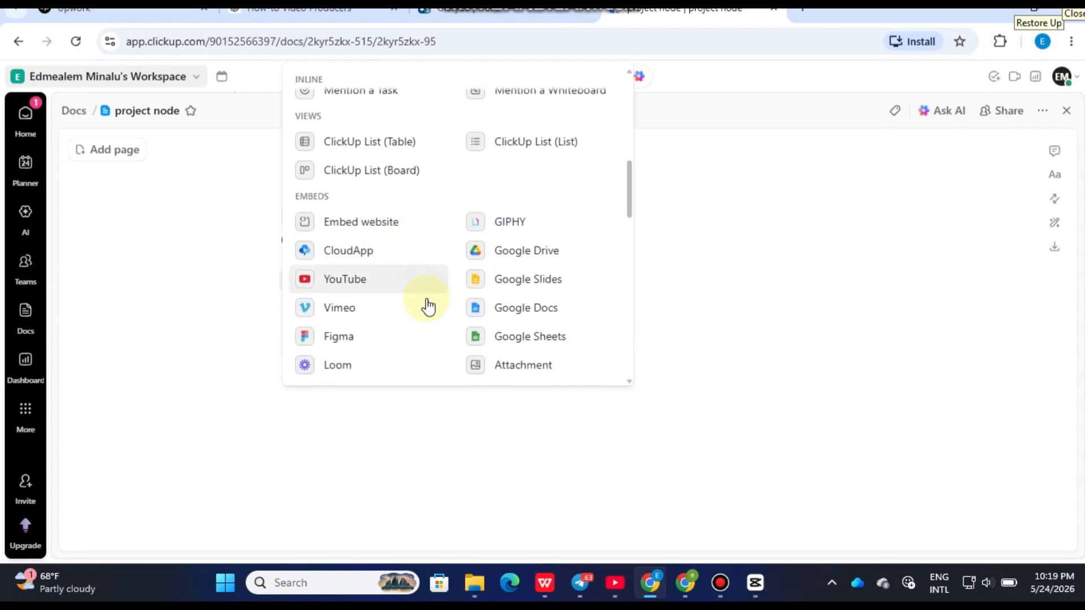
scroll(428, 305, "down", 1)
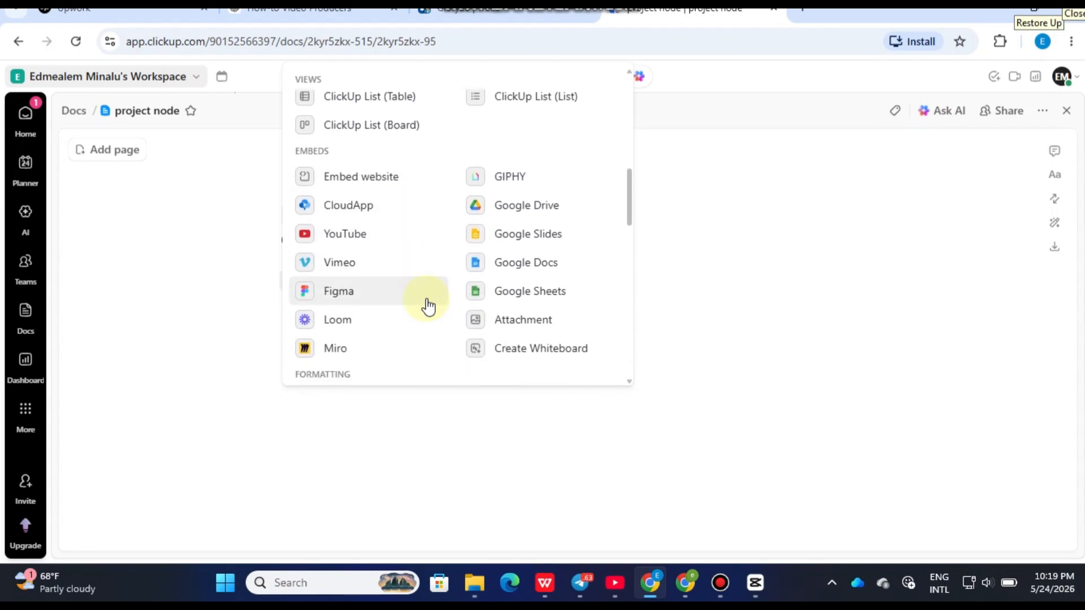
scroll(427, 306, "down", 1)
scroll(430, 305, "down", 1)
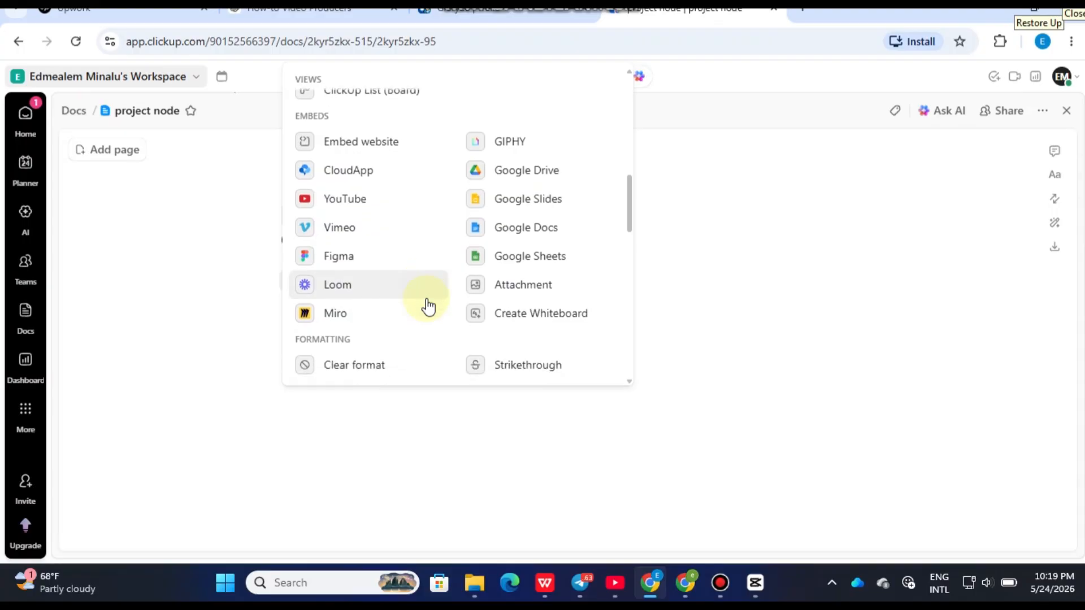
scroll(446, 295, "down", 1)
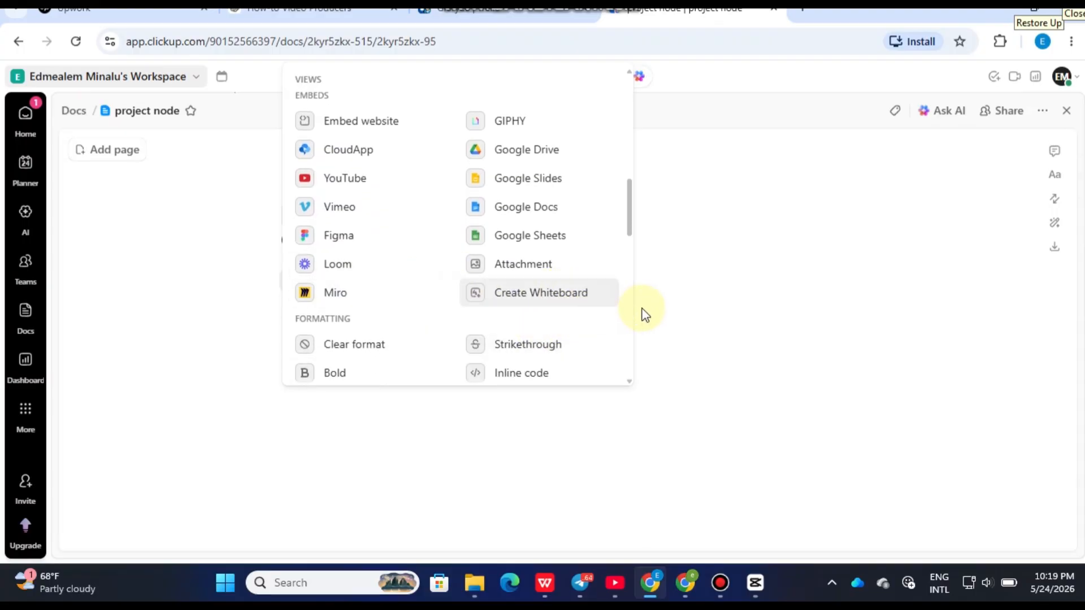
left_click(704, 315)
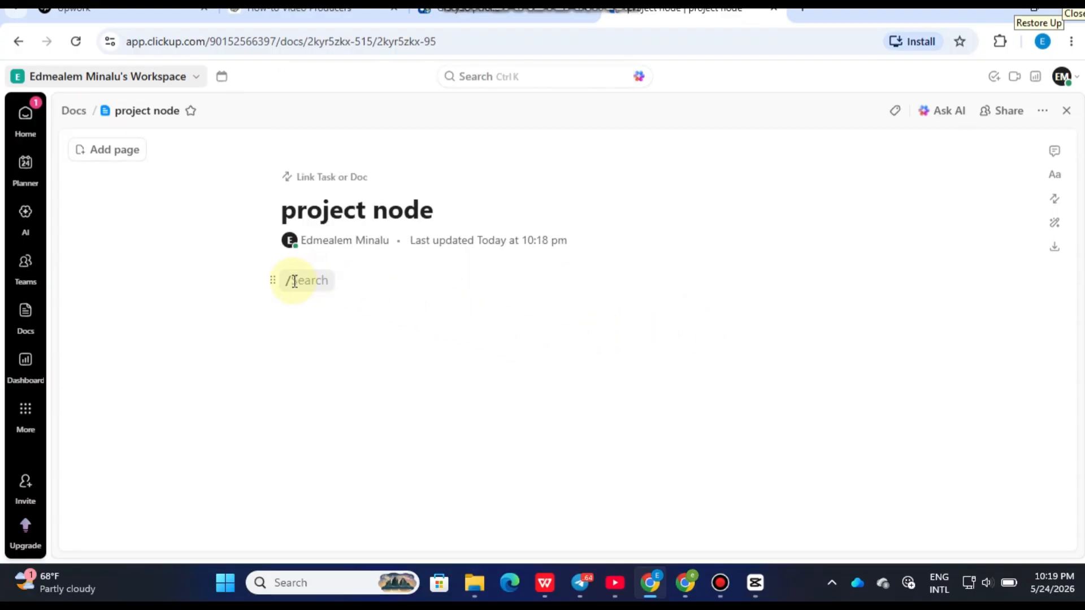
- Add another block below the first line of the Doc and dismiss the block list without choosing a type
key("BackSpace")
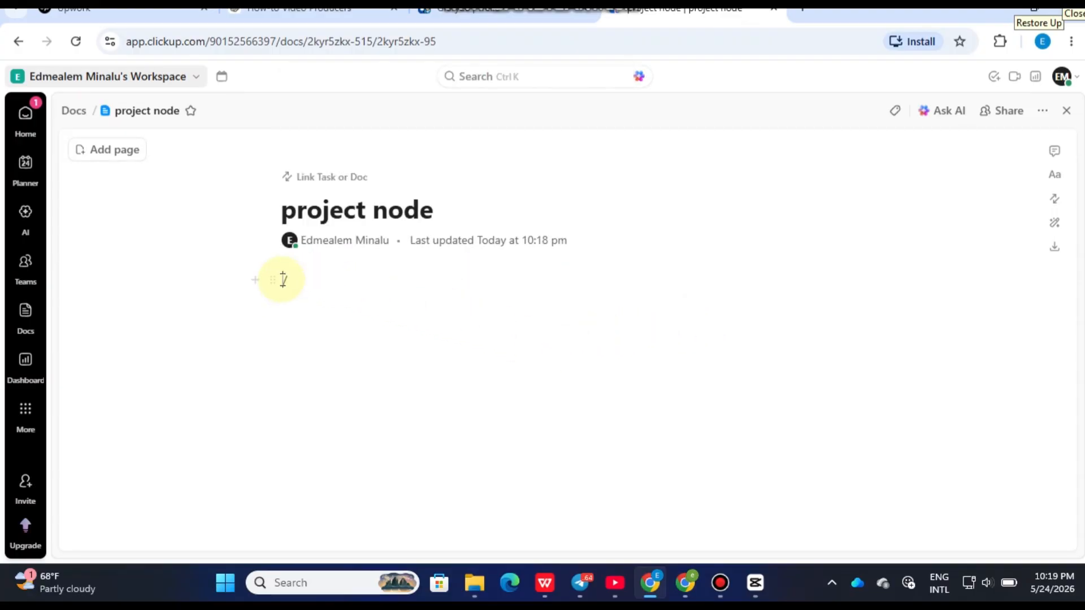
left_click(255, 281)
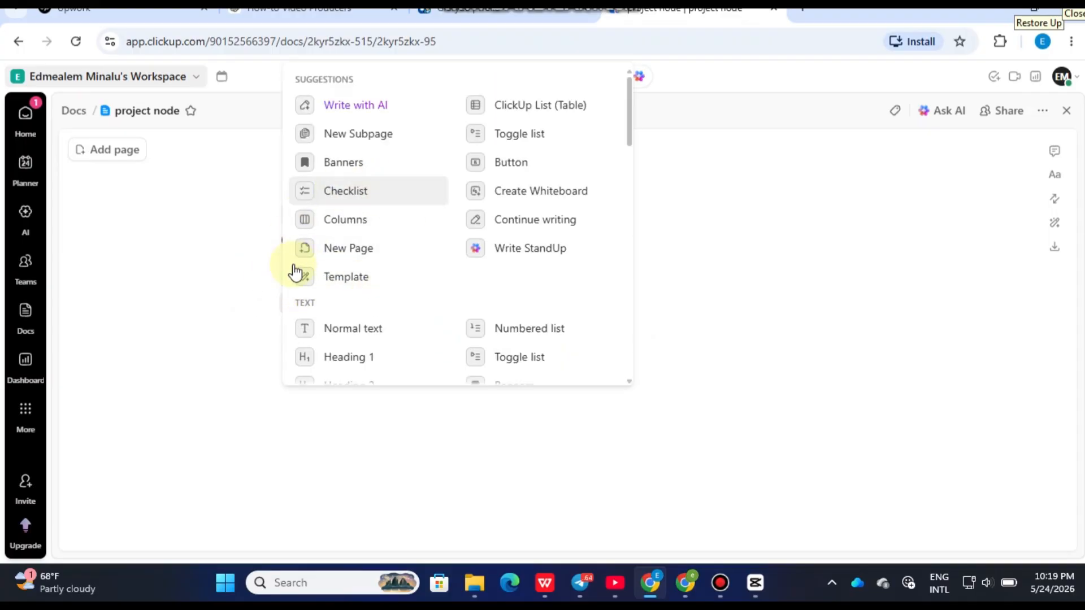
left_click(402, 434)
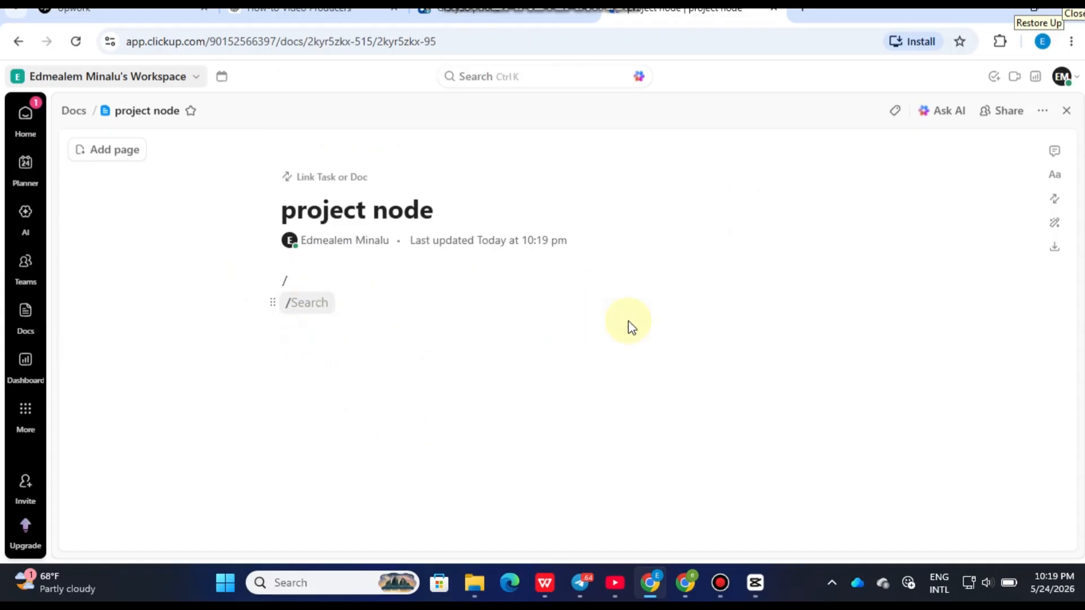
- Enable sharing of the Doc's link with anyone and copy the public link
left_click(997, 115)
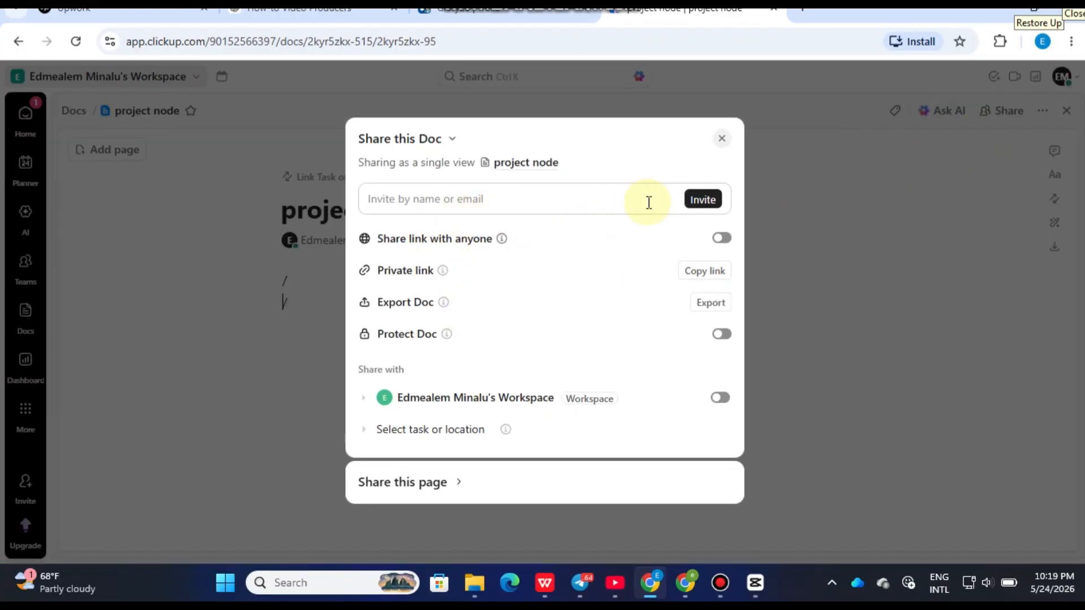
left_click(721, 238)
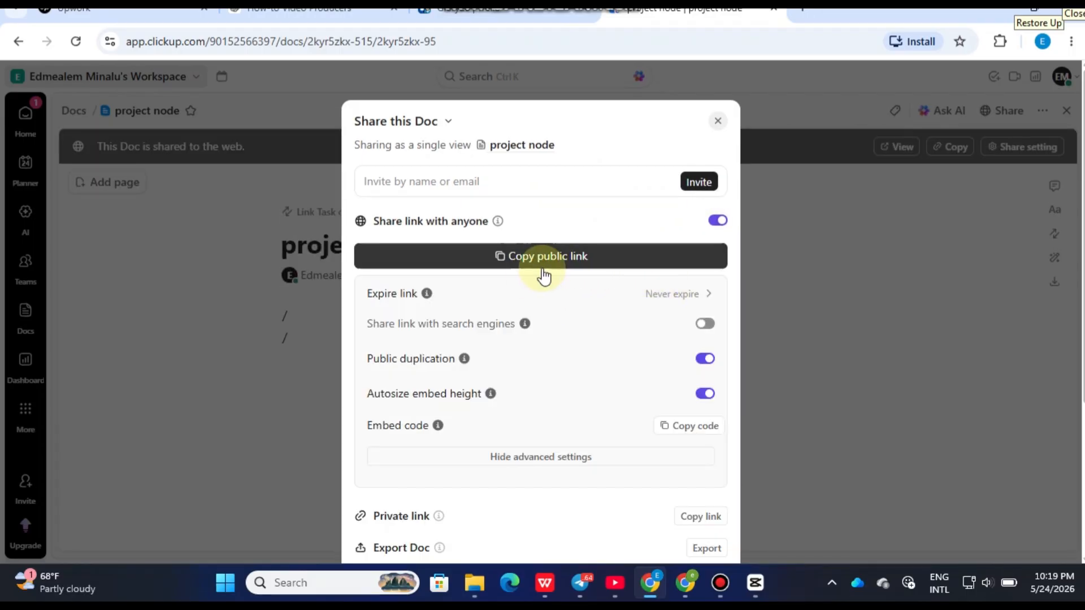
left_click(523, 261)
scroll(575, 283, "down", 1)
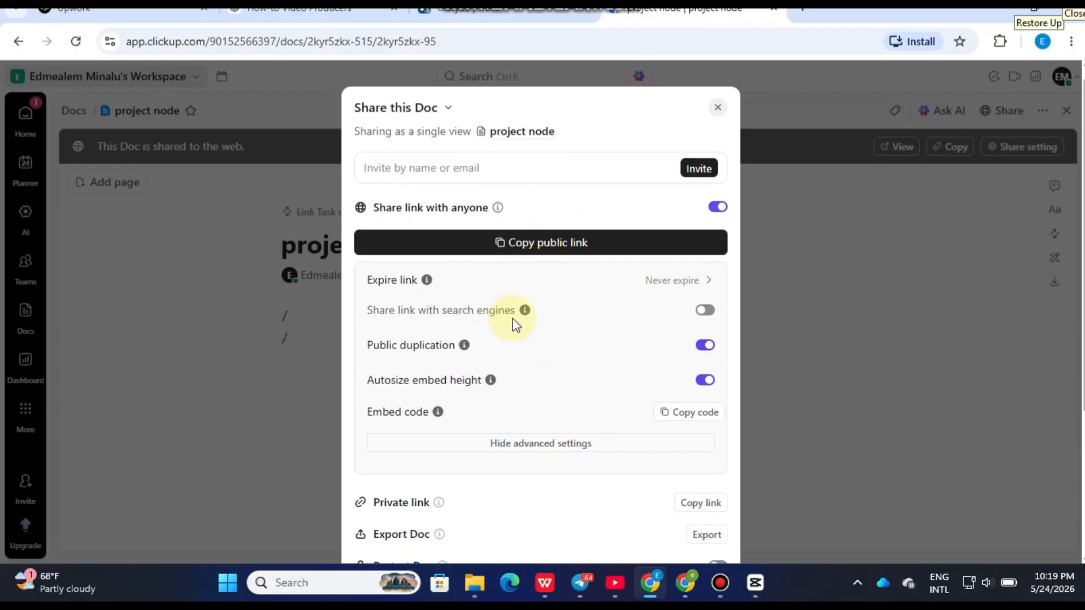
scroll(568, 319, "down", 3)
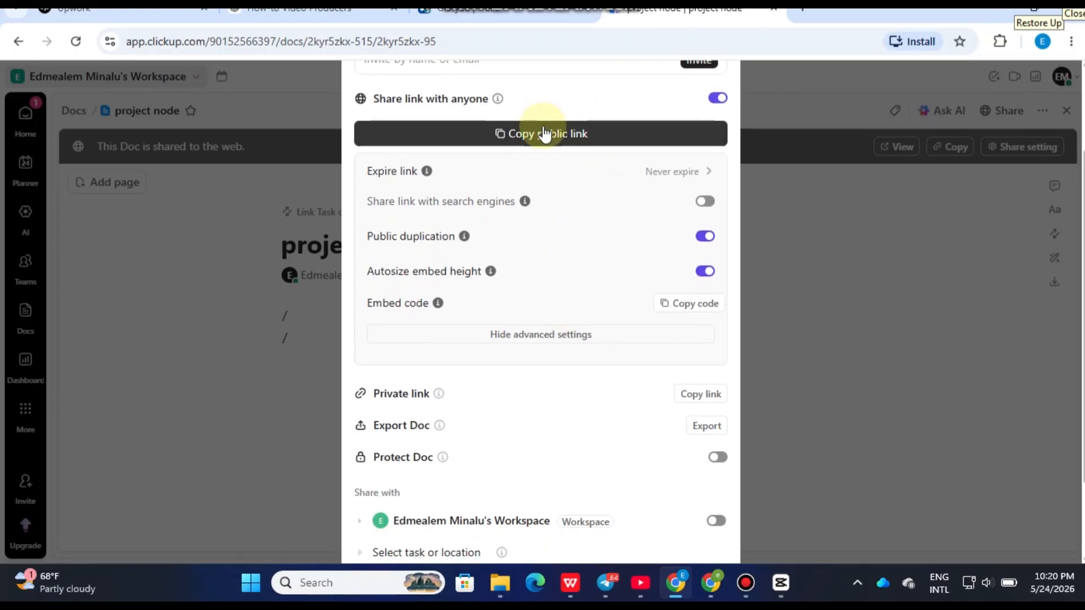
left_click(545, 133)
- Review the Doc's private link, export, protection and workspace sharing options, and close the sharing dialog
scroll(610, 311, "down", 2)
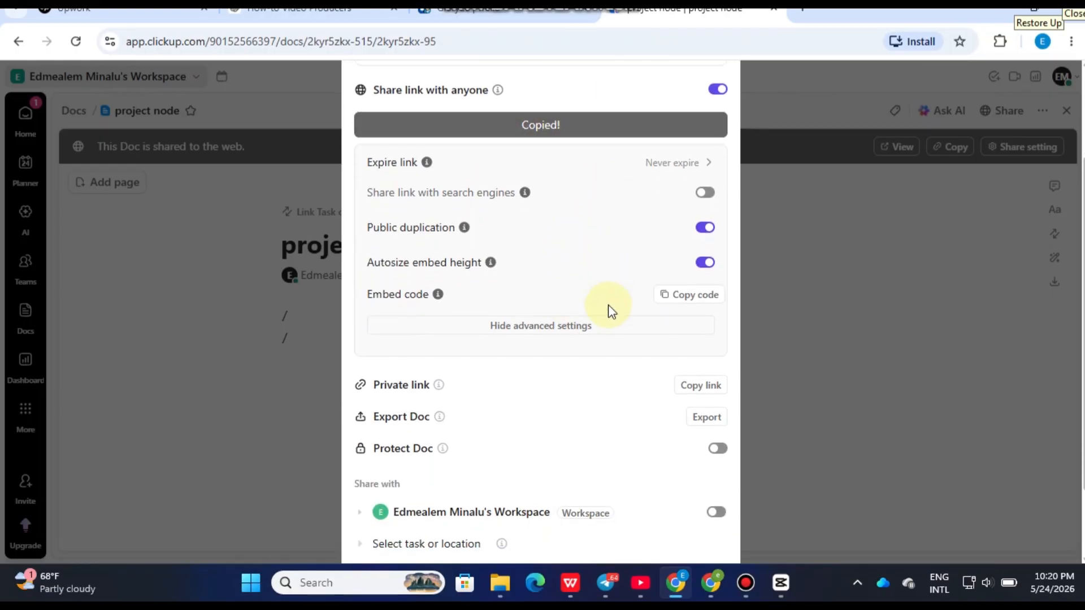
scroll(608, 310, "down", 1)
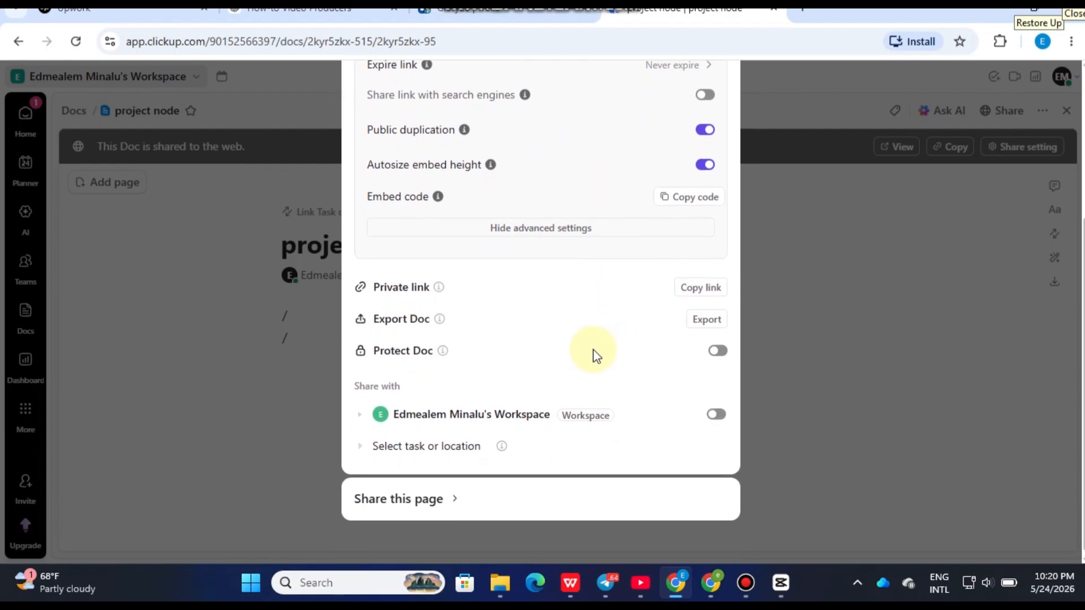
scroll(593, 355, "up", 5)
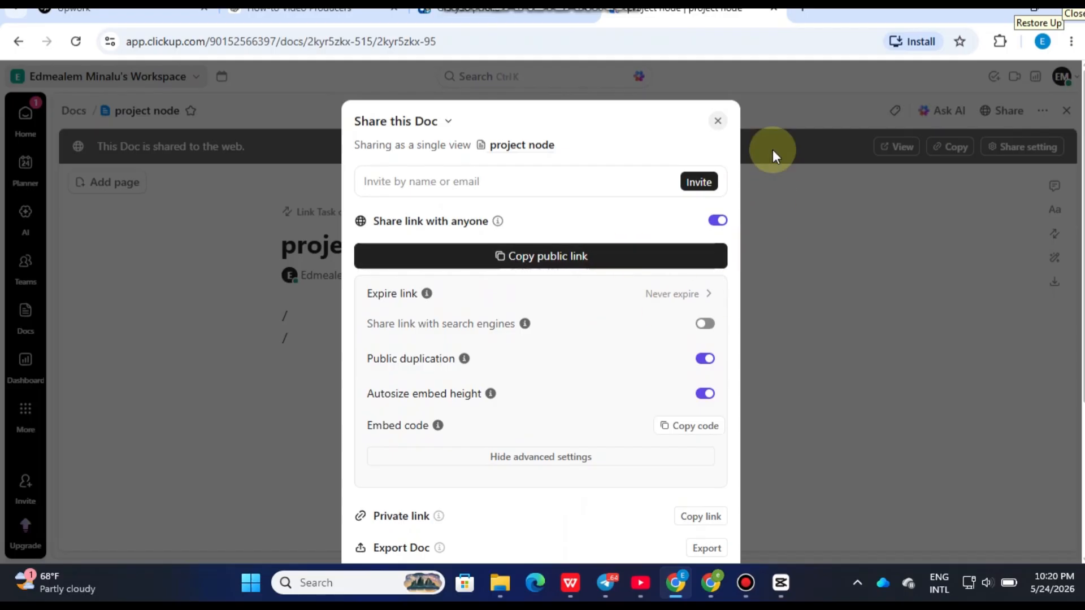
left_click(719, 118)
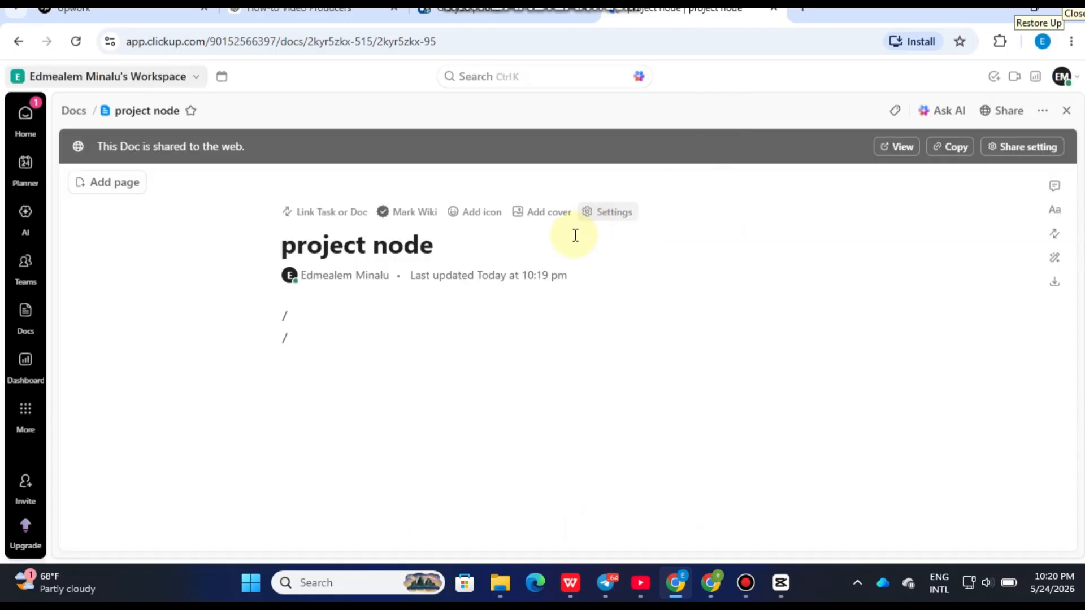